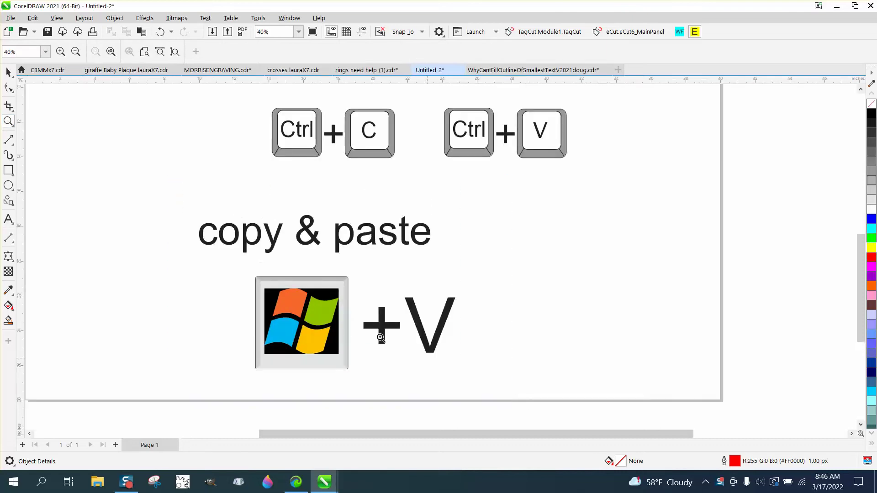
- Nudge the copy & paste text, drop a duplicate to the right, then delete the duplicate
{"action": "left_click", "coordinate": [9, 72]}
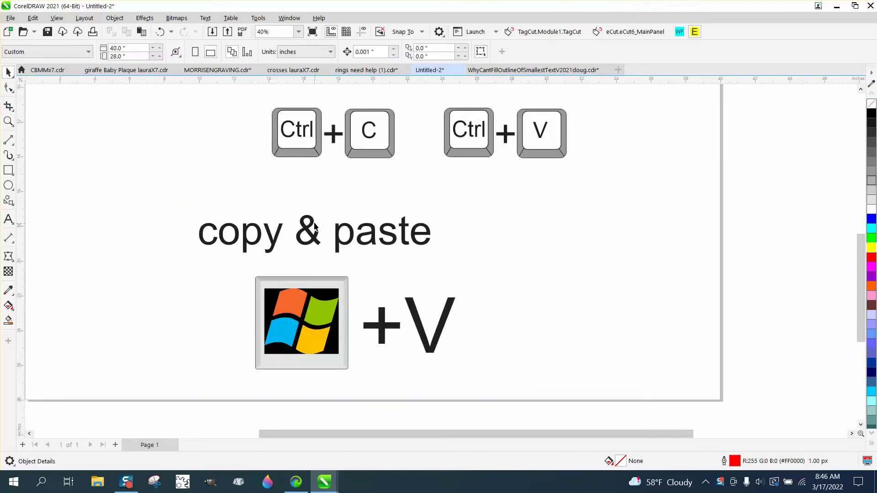
{"action": "left_click_drag", "start_coordinate": [314, 226], "coordinate": [381, 212]}
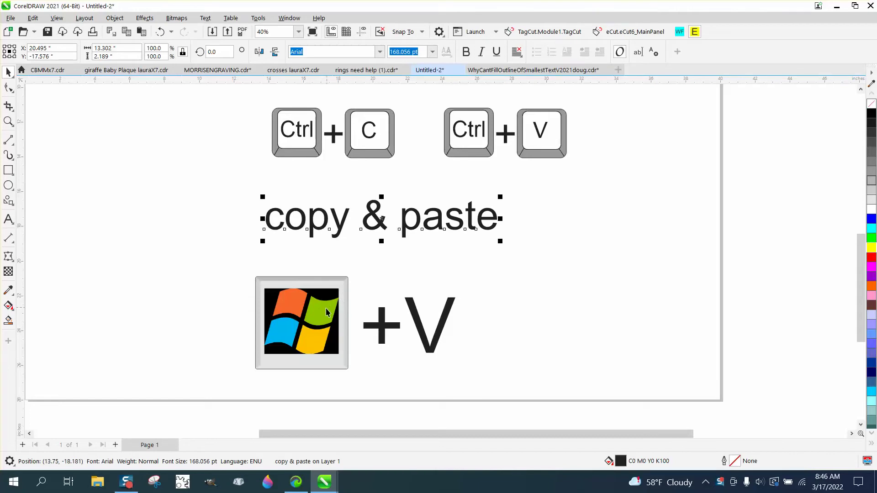
{"action": "left_click", "coordinate": [332, 256]}
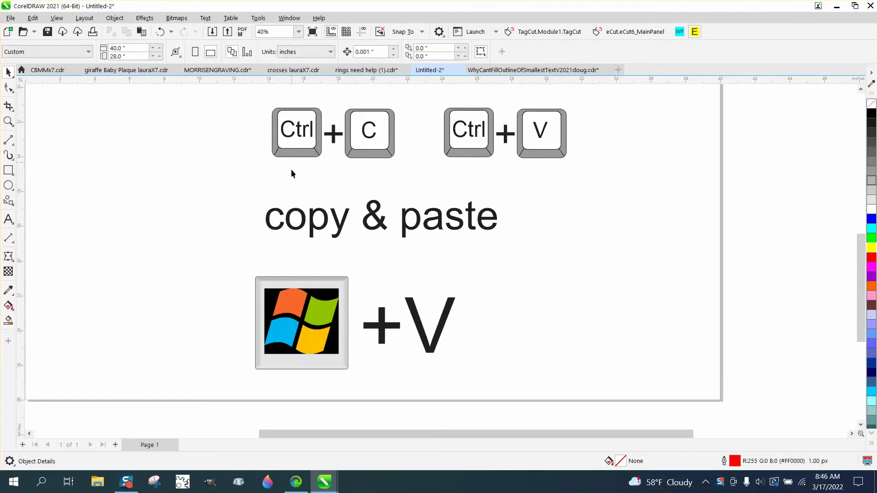
{"action": "left_click", "coordinate": [327, 224]}
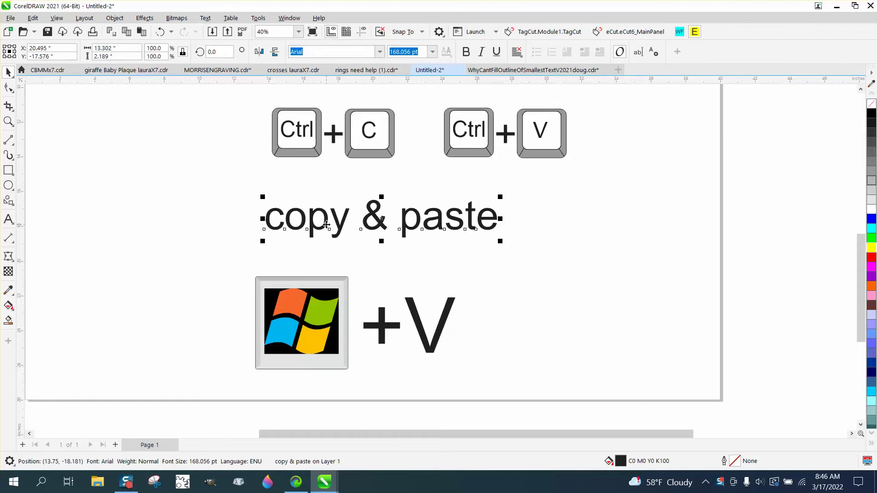
{"action": "left_click_drag", "start_coordinate": [327, 224], "coordinate": [654, 216]}
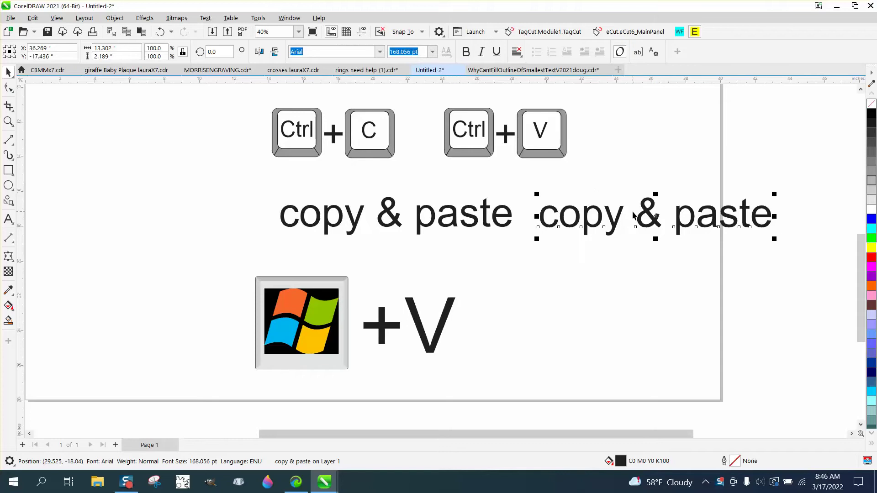
{"action": "key", "text": "Delete"}
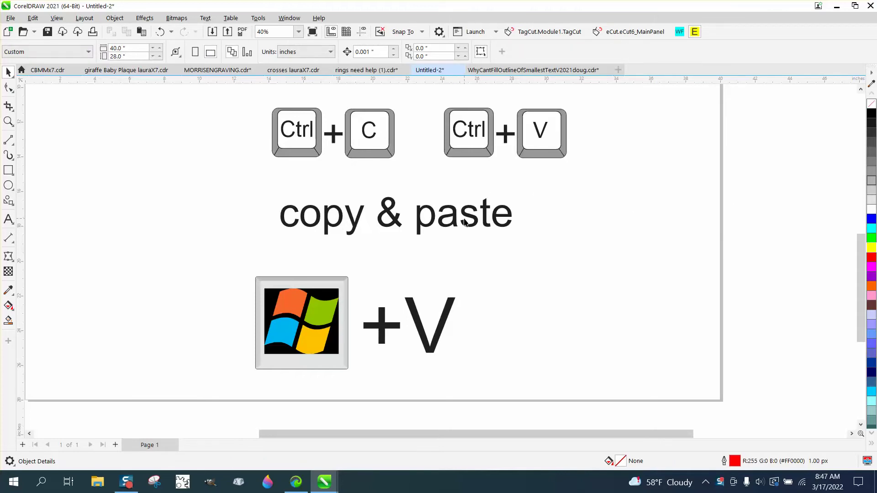
- Select all seven objects of the graphic and drag them to the page's right side
{"action": "scroll", "coordinate": [424, 214], "scroll_direction": "down", "scroll_amount": 2}
{"action": "left_click_drag", "start_coordinate": [619, 350], "coordinate": [619, 350]}
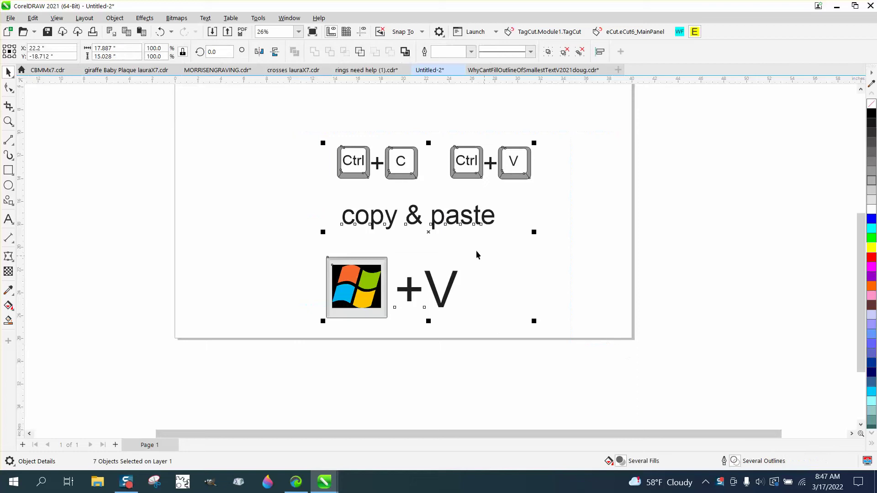
{"action": "left_click_drag", "start_coordinate": [425, 233], "coordinate": [527, 232]}
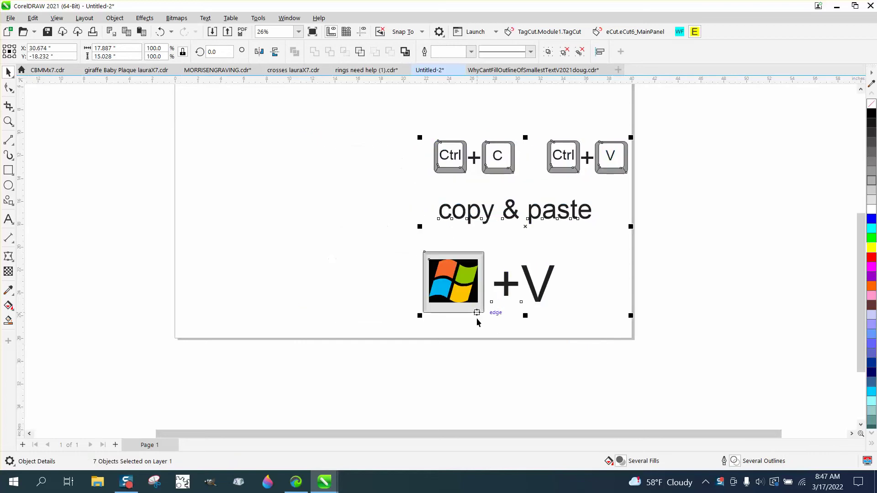
{"action": "left_click", "coordinate": [323, 483]}
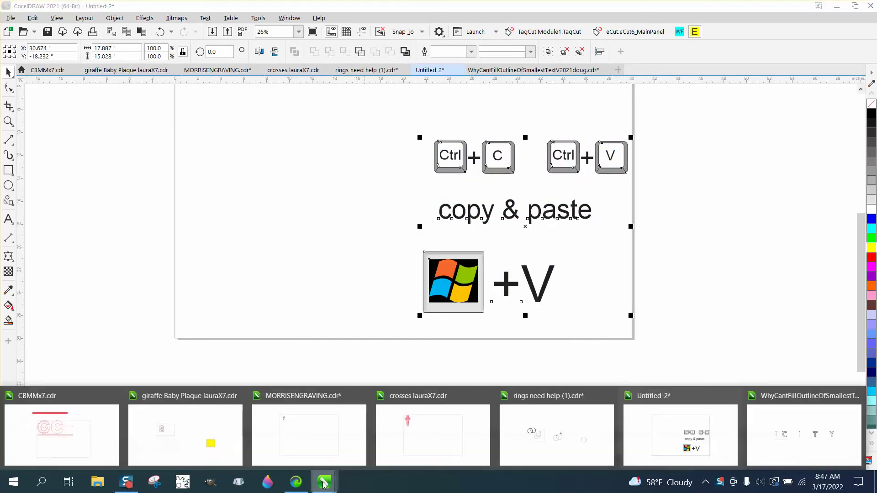
{"action": "left_click", "coordinate": [296, 484]}
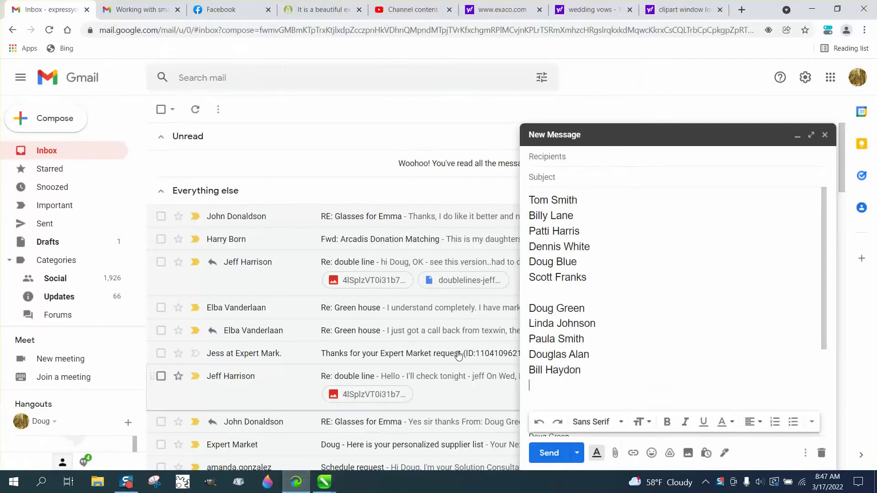
{"action": "left_click_drag", "start_coordinate": [530, 200], "coordinate": [605, 272]}
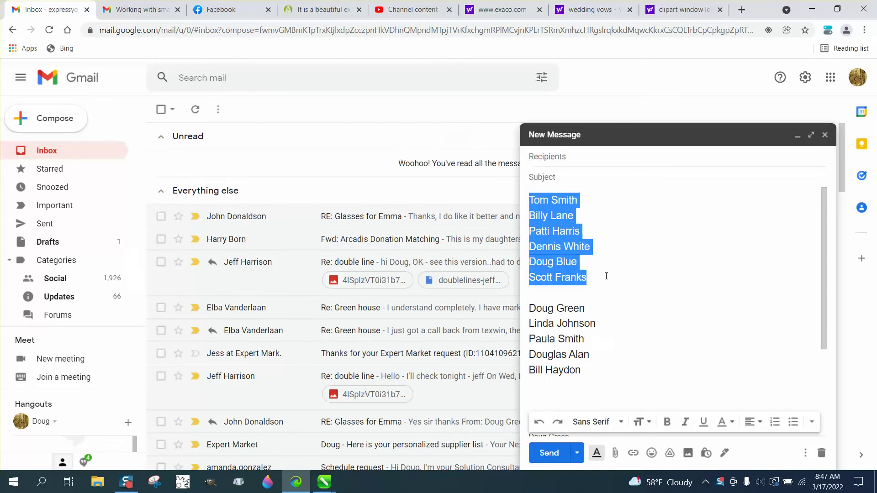
{"action": "left_click", "coordinate": [612, 295]}
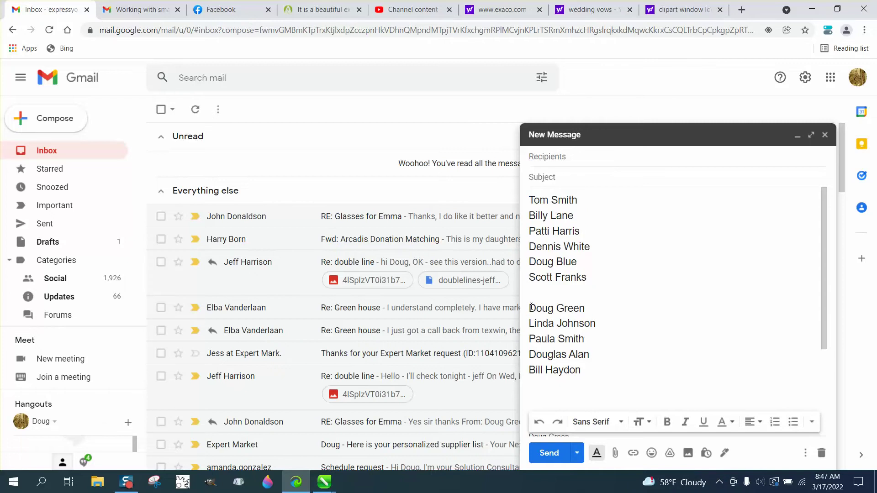
{"action": "left_click_drag", "start_coordinate": [532, 308], "coordinate": [621, 378]}
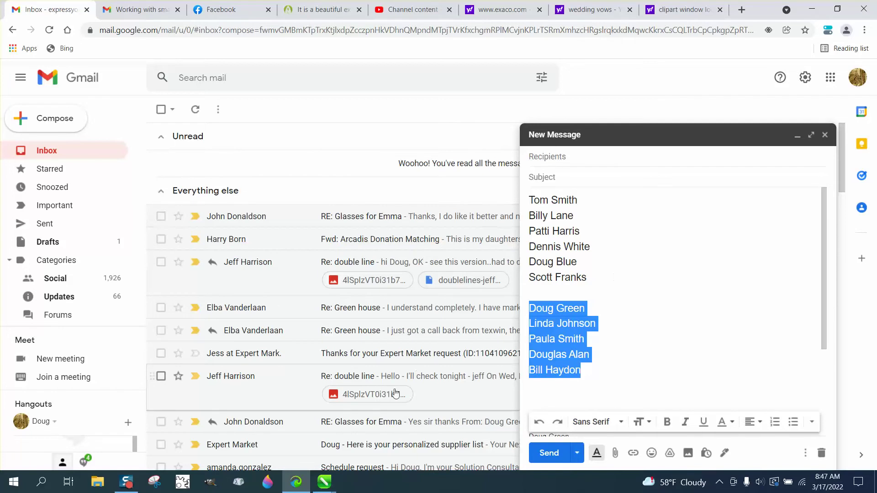
{"action": "left_click", "coordinate": [590, 10]}
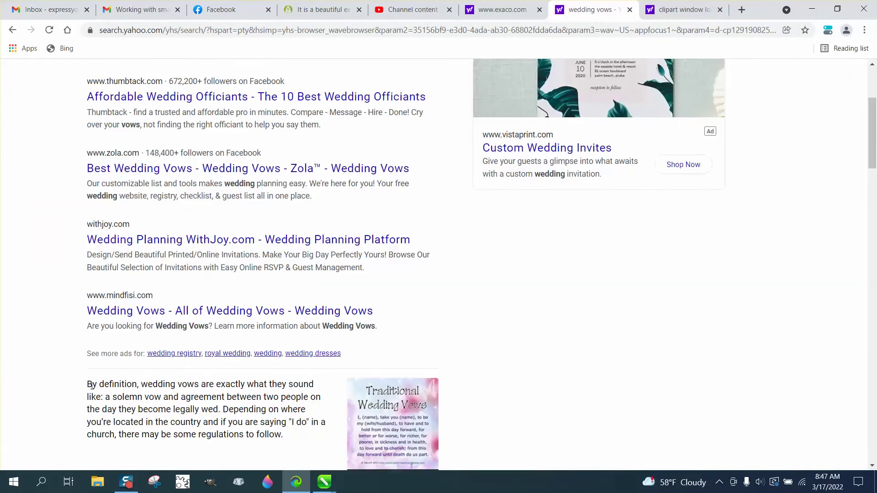
- Copy the paragraph beginning 'By definition, wedding vows are' from the Yahoo results
{"action": "left_click_drag", "start_coordinate": [89, 382], "coordinate": [324, 444]}
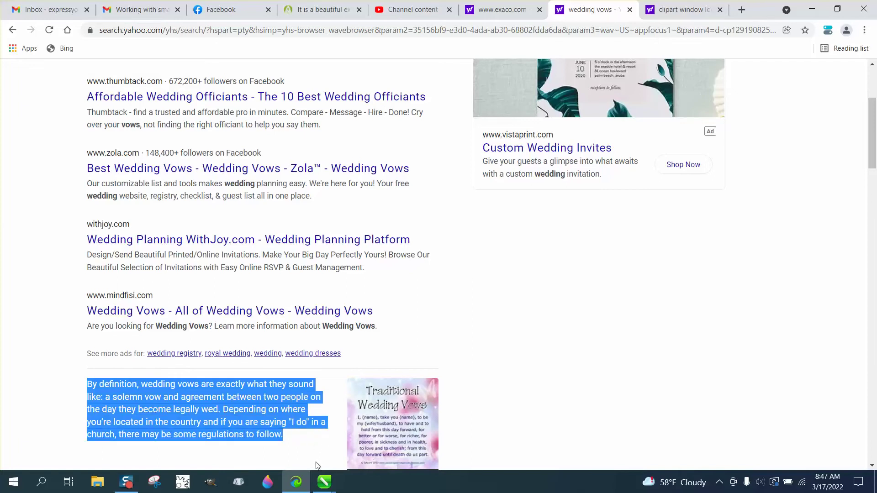
{"action": "left_click", "coordinate": [325, 482]}
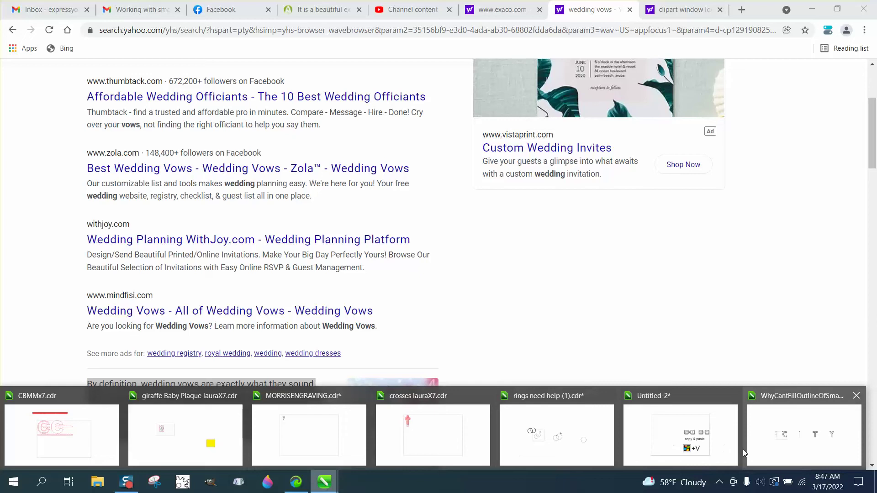
- Return to Untitled-2, zoom around the +V graphic, and bring up clipboard history with Win+V
{"action": "left_click", "coordinate": [688, 449]}
{"action": "scroll", "coordinate": [389, 354], "scroll_direction": "down", "scroll_amount": 2}
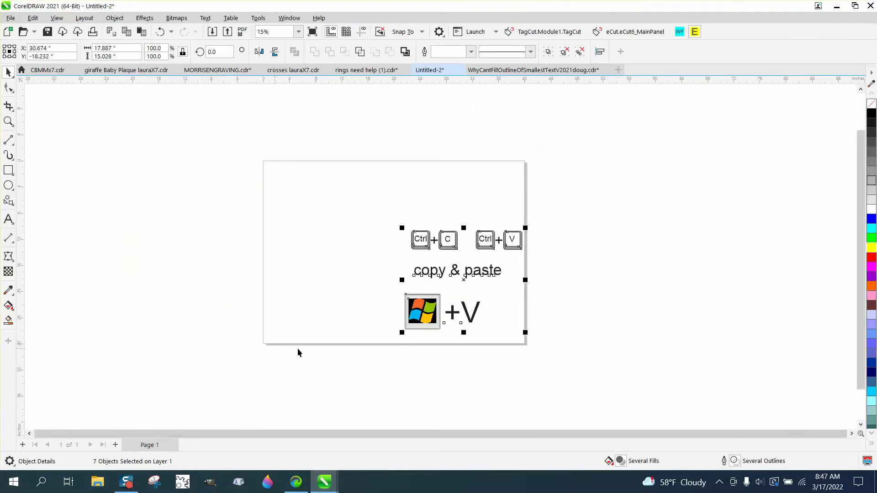
{"action": "left_click", "coordinate": [8, 121]}
{"action": "left_click_drag", "start_coordinate": [363, 287], "coordinate": [527, 358]}
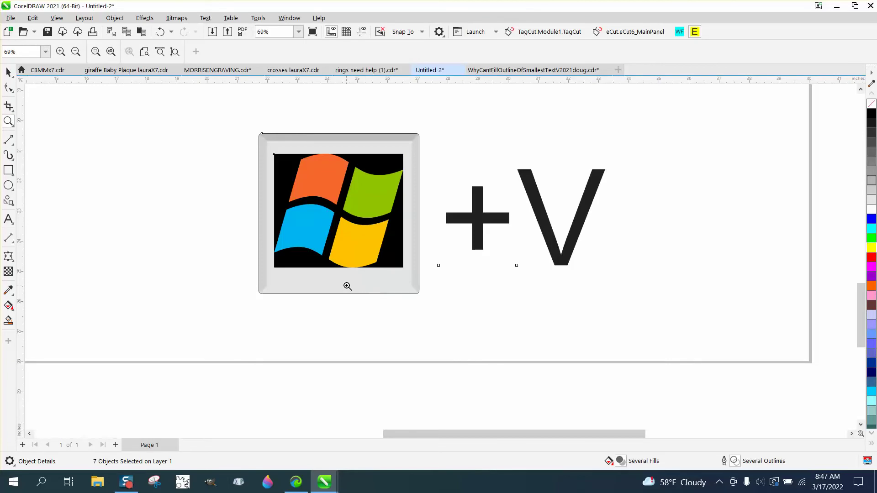
{"action": "scroll", "coordinate": [426, 295], "scroll_direction": "down", "scroll_amount": 3}
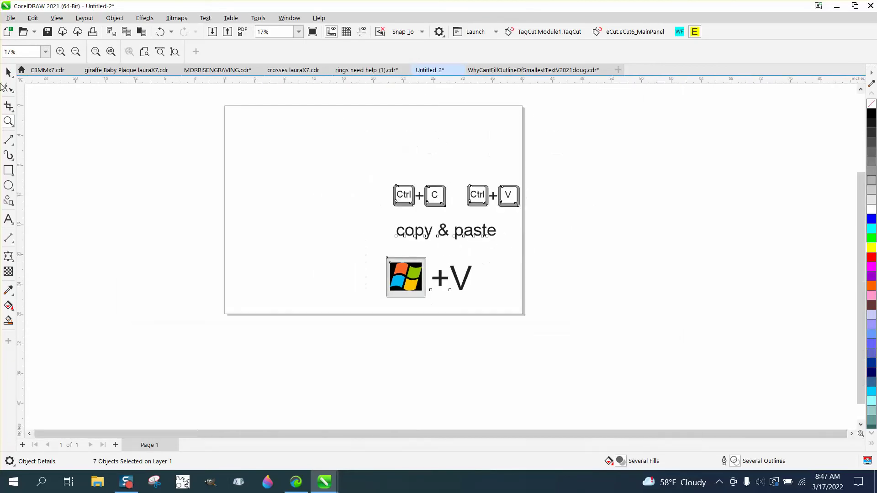
{"action": "left_click", "coordinate": [8, 72]}
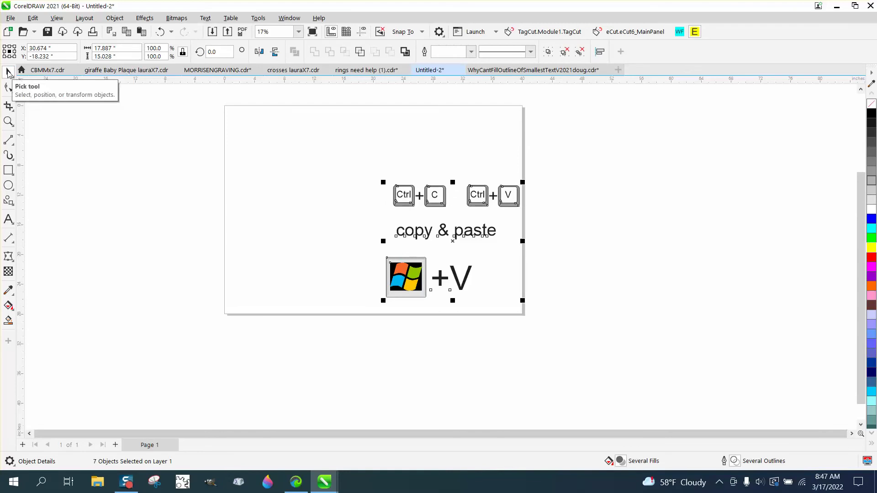
{"action": "key", "text": "super+v"}
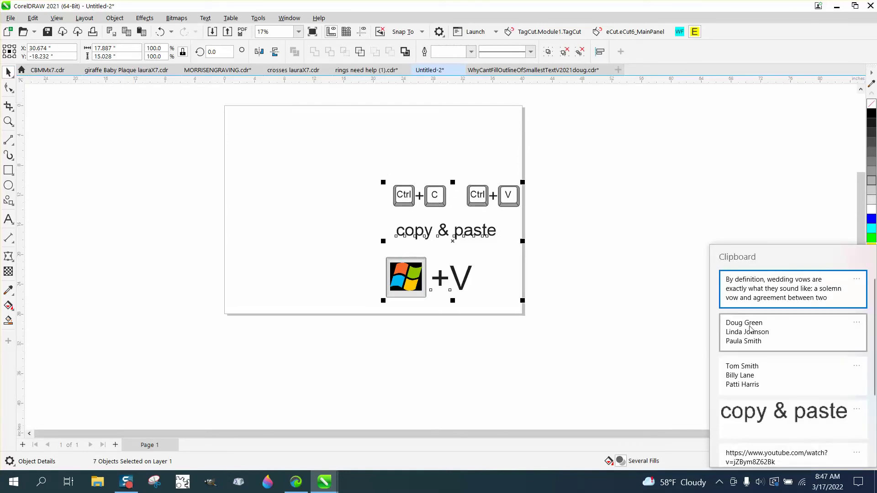
{"action": "left_click", "coordinate": [759, 292]}
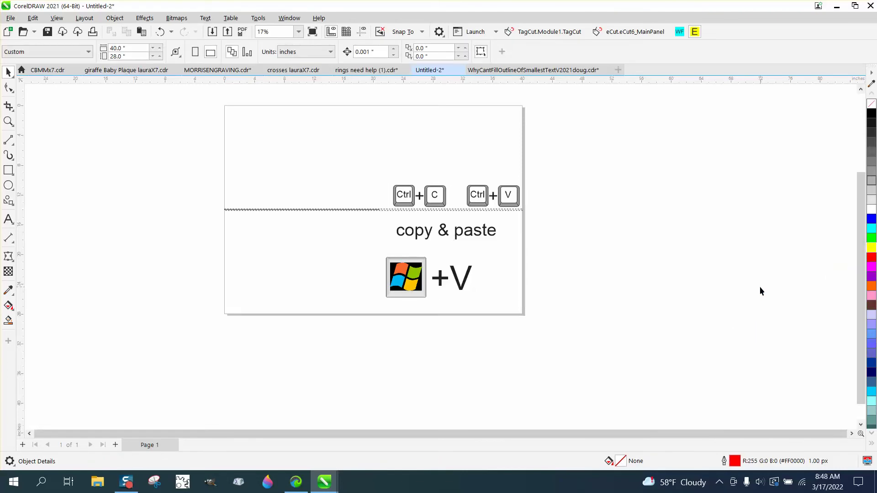
{"action": "key", "text": "super+v"}
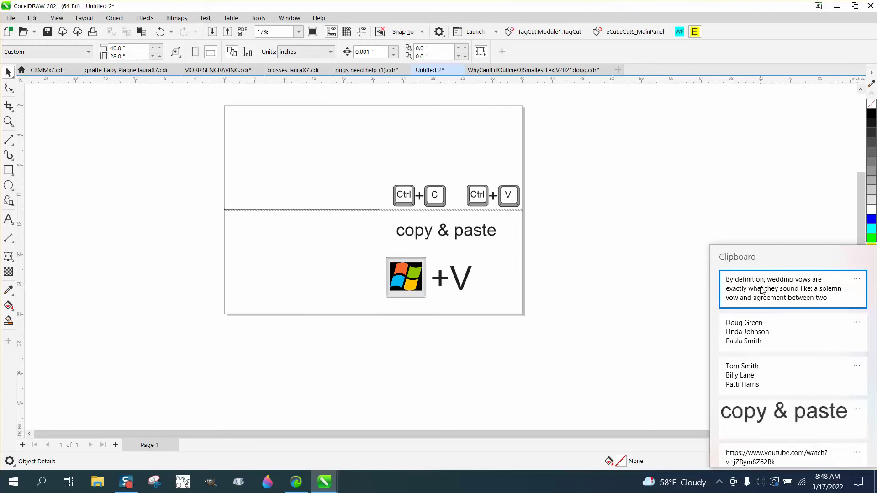
{"action": "left_click", "coordinate": [756, 334]}
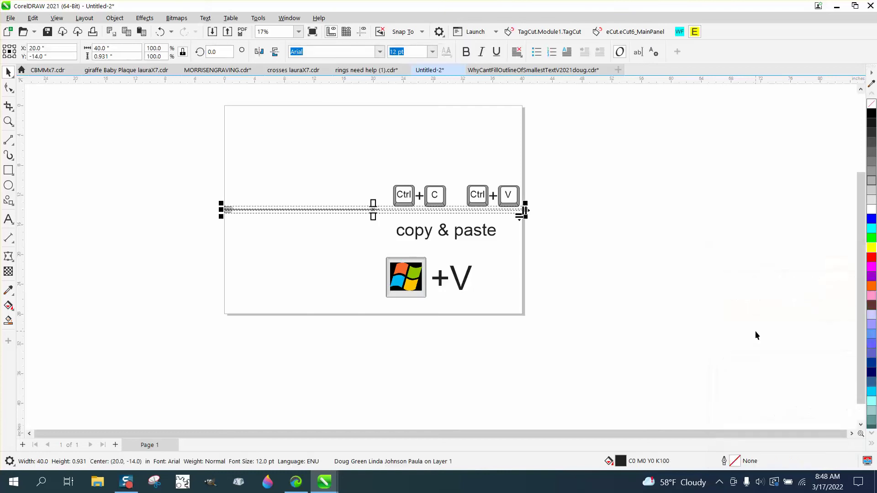
{"action": "left_click_drag", "start_coordinate": [375, 210], "coordinate": [373, 220]}
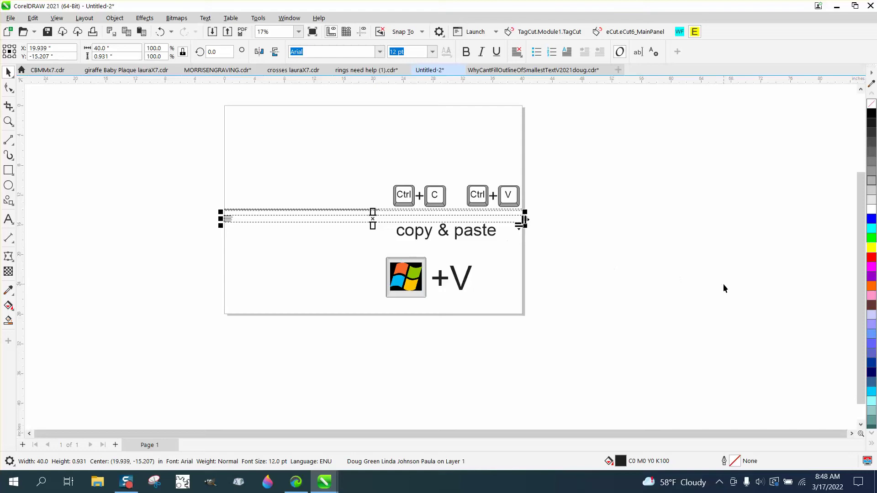
{"action": "key", "text": "super+v"}
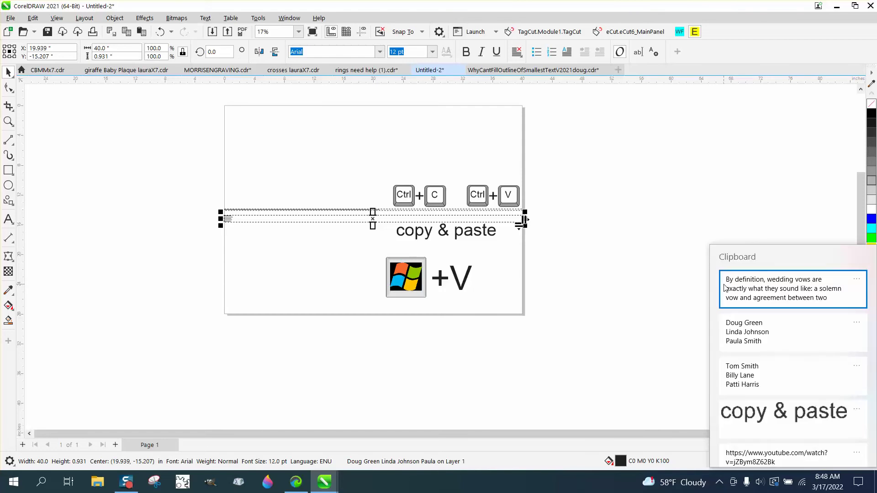
{"action": "left_click", "coordinate": [749, 375]}
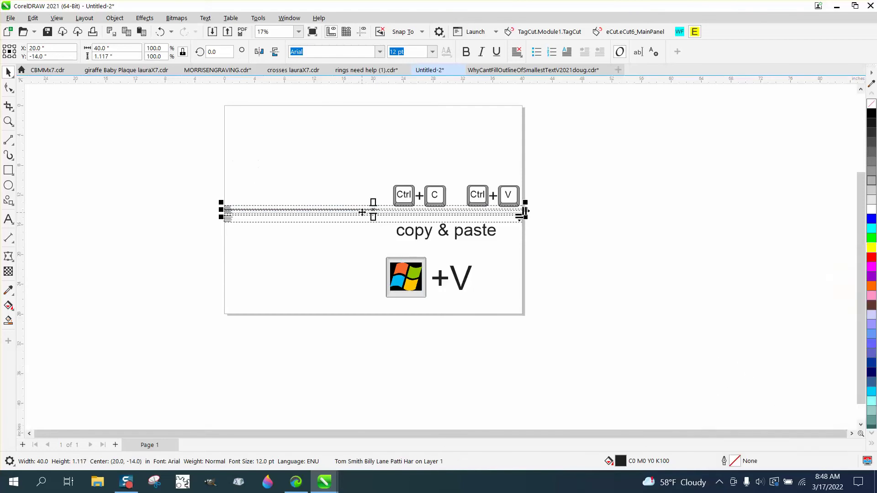
{"action": "left_click_drag", "start_coordinate": [375, 214], "coordinate": [375, 233]}
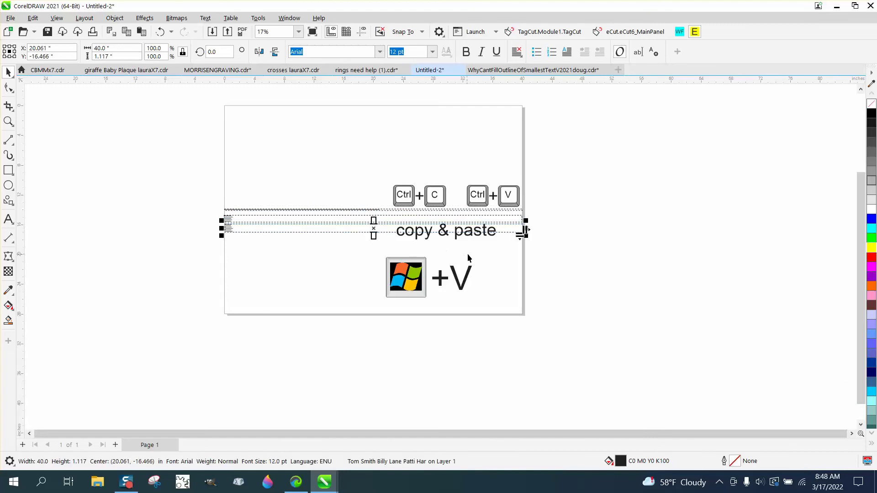
{"action": "left_click", "coordinate": [469, 249]}
- Move the copy & paste text beside +V and zoom in on the pasted names
{"action": "left_click_drag", "start_coordinate": [472, 240], "coordinate": [606, 295]}
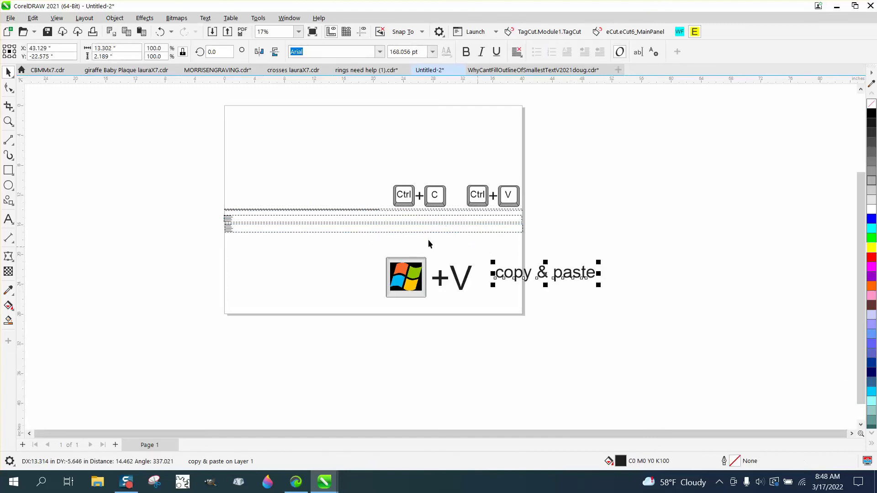
{"action": "key", "text": "z"}
{"action": "left_click_drag", "start_coordinate": [219, 193], "coordinate": [696, 330]}
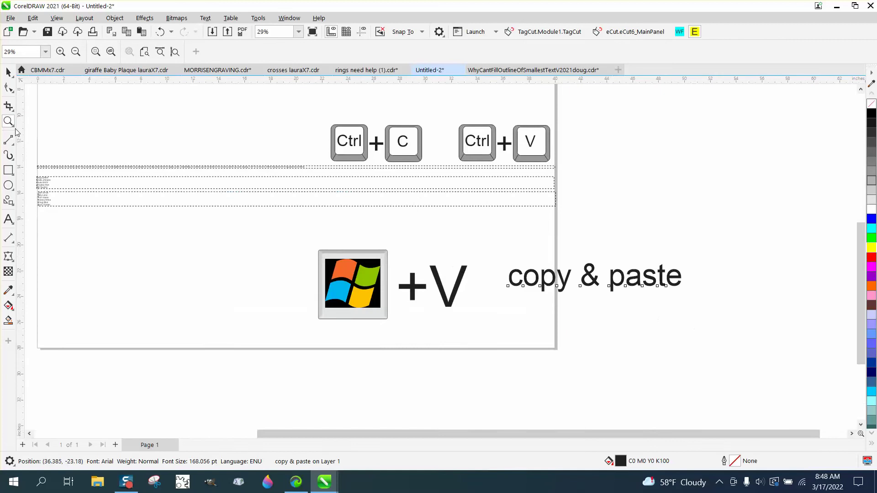
{"action": "left_click_drag", "start_coordinate": [36, 152], "coordinate": [117, 215]}
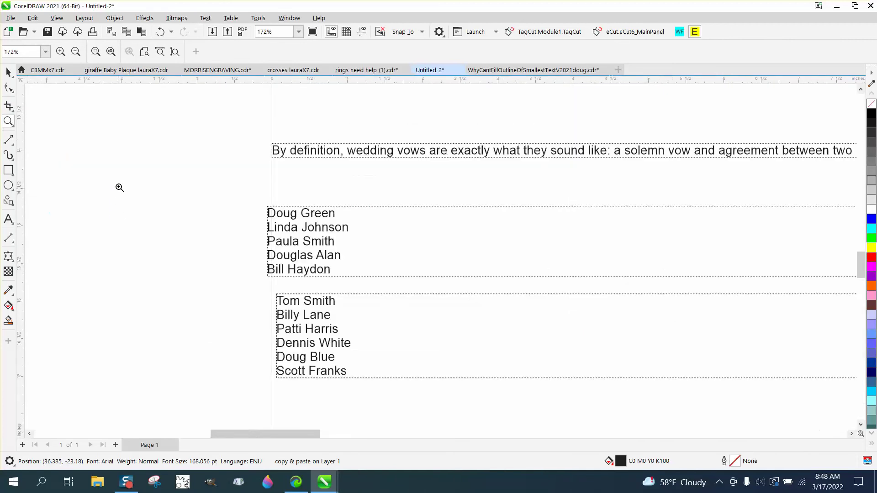
{"action": "key", "text": "space"}
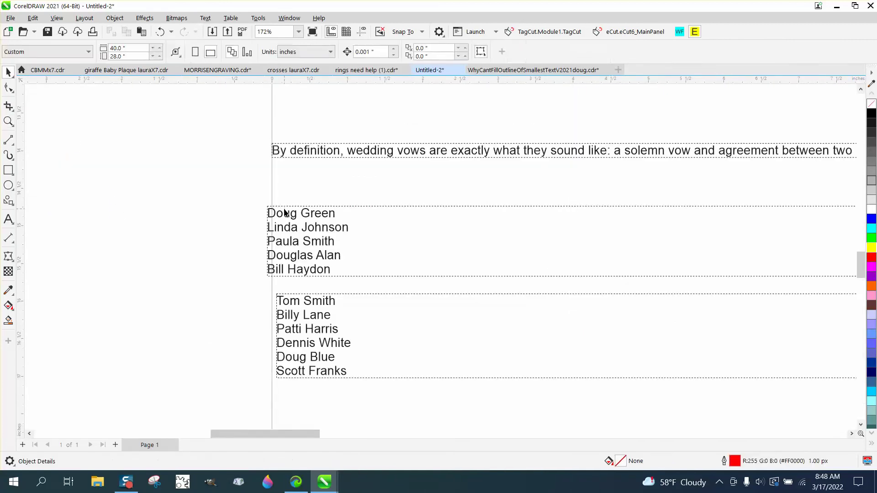
{"action": "left_click", "coordinate": [284, 212]}
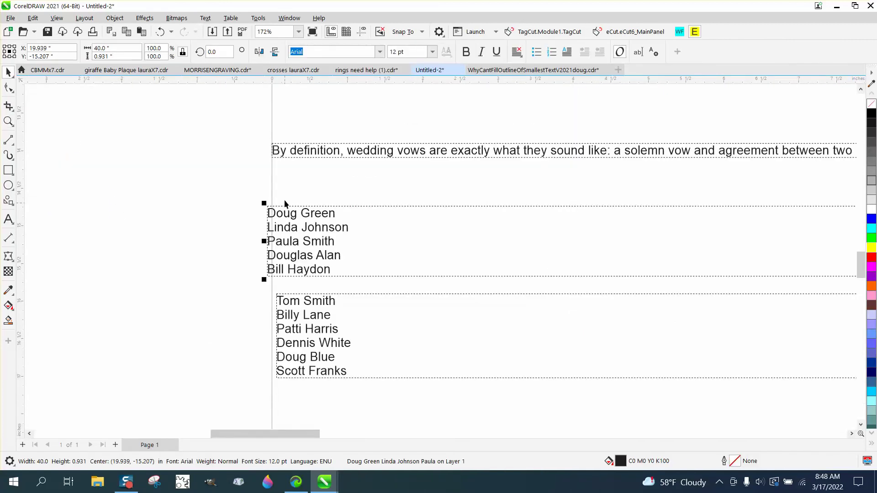
{"action": "left_click", "coordinate": [211, 22]}
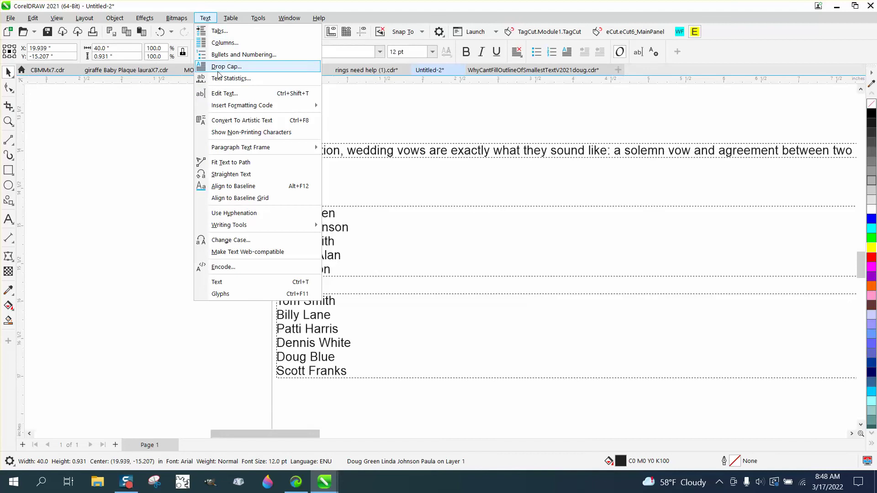
{"action": "left_click", "coordinate": [235, 121]}
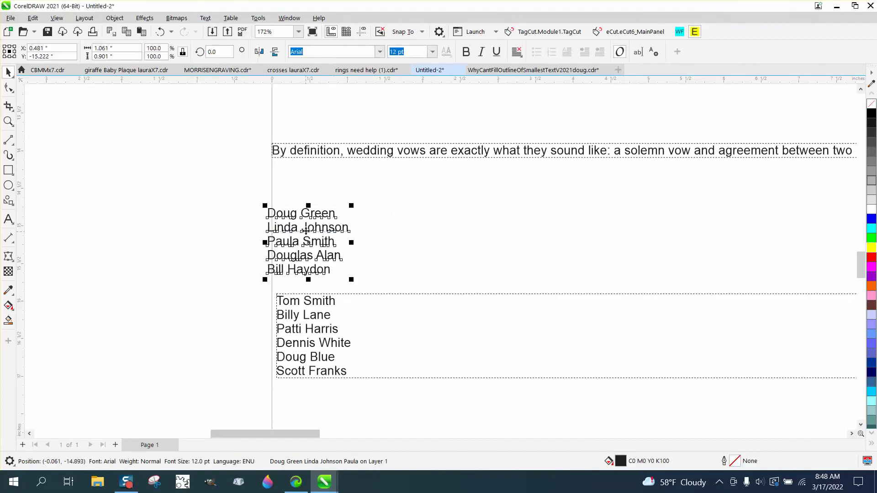
{"action": "left_click_drag", "start_coordinate": [306, 231], "coordinate": [357, 211]}
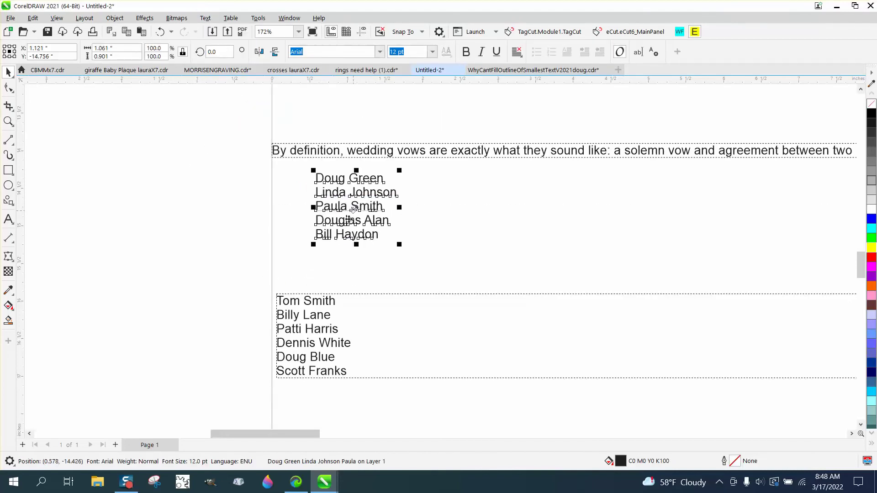
- Convert the Tom Smith names to artistic text and place them just below Bill Haydon
{"action": "left_click", "coordinate": [289, 302]}
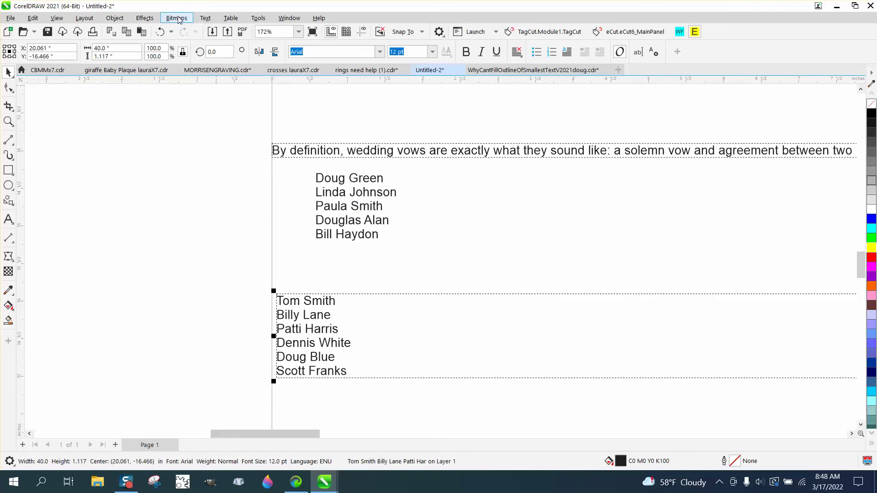
{"action": "left_click", "coordinate": [205, 17]}
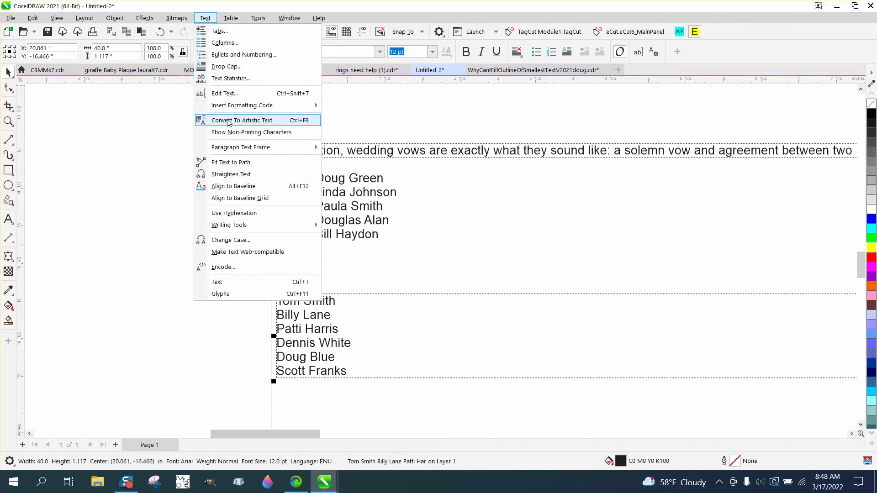
{"action": "left_click", "coordinate": [228, 120]}
{"action": "left_click_drag", "start_coordinate": [304, 335], "coordinate": [348, 285]}
- Convert the vow paragraph to one-line artistic text and drag it up-left, partly off the page
{"action": "left_click", "coordinate": [327, 157]}
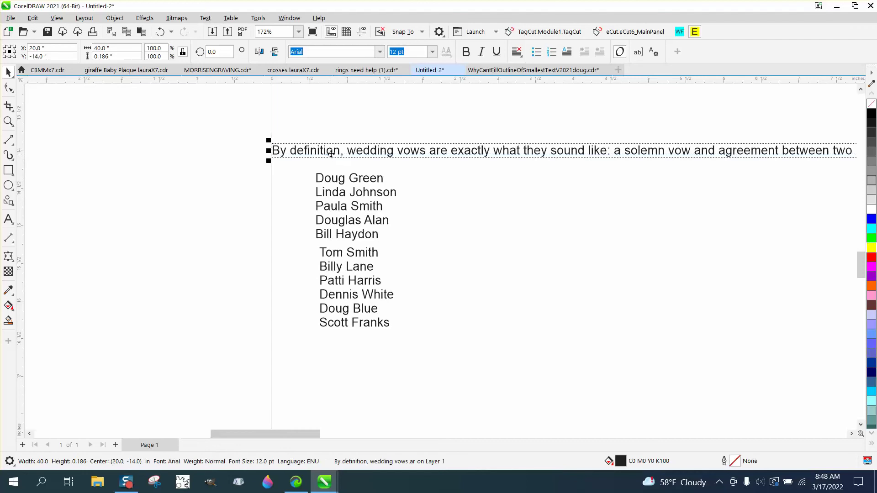
{"action": "left_click", "coordinate": [205, 18]}
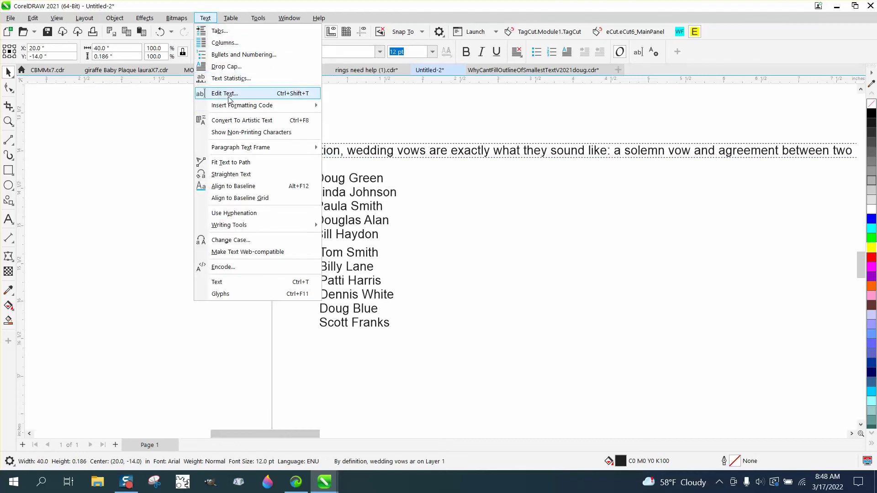
{"action": "left_click", "coordinate": [241, 121]}
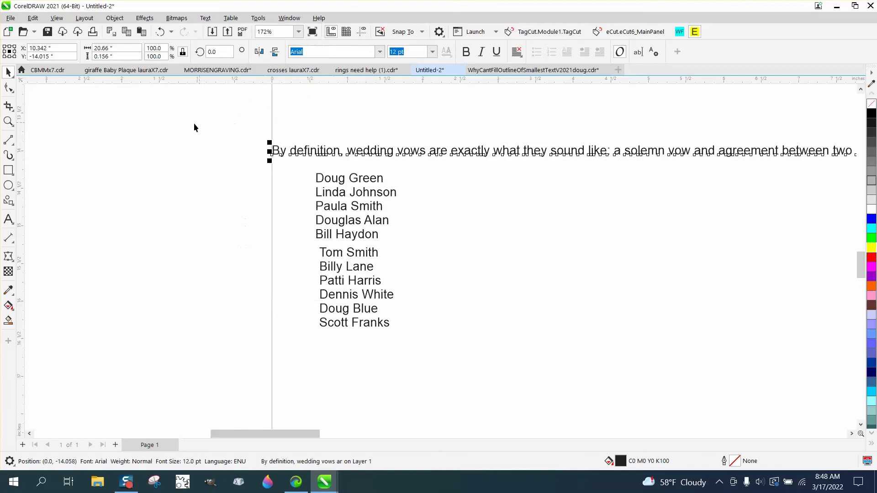
{"action": "scroll", "coordinate": [333, 178], "scroll_direction": "down", "scroll_amount": 3}
{"action": "scroll", "coordinate": [529, 183], "scroll_direction": "down", "scroll_amount": 2}
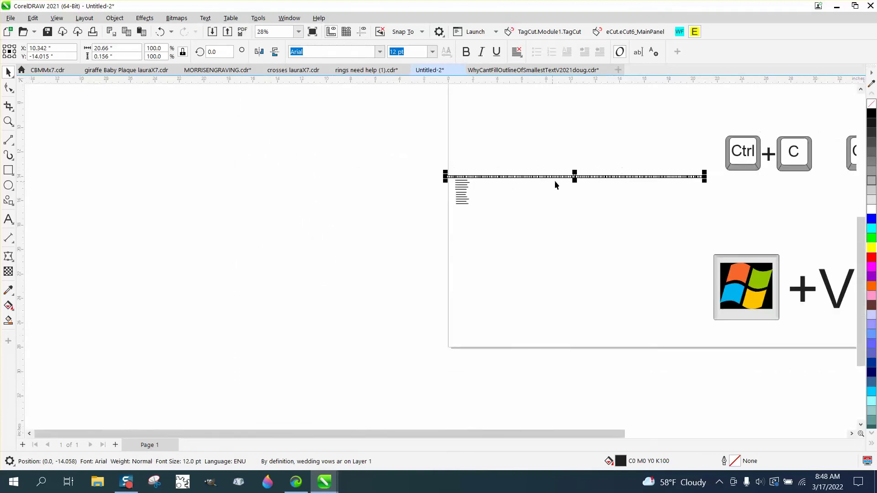
{"action": "left_click_drag", "start_coordinate": [573, 178], "coordinate": [471, 152]}
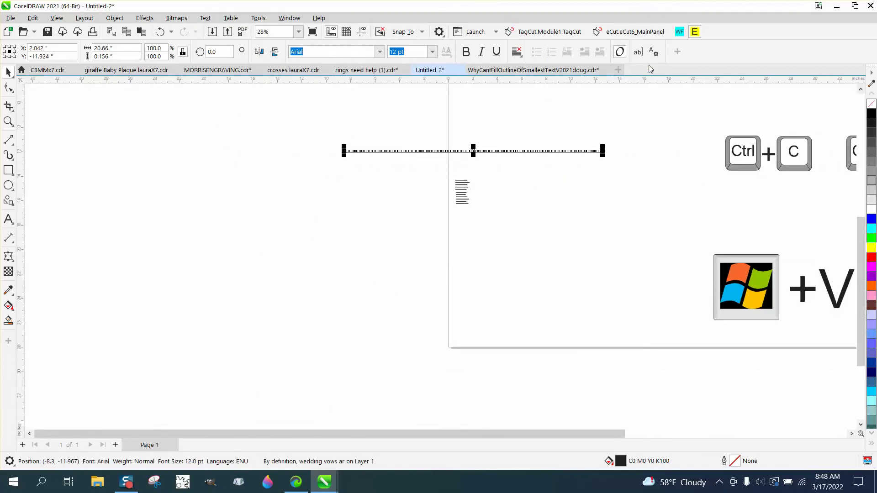
{"action": "left_click", "coordinate": [639, 52]}
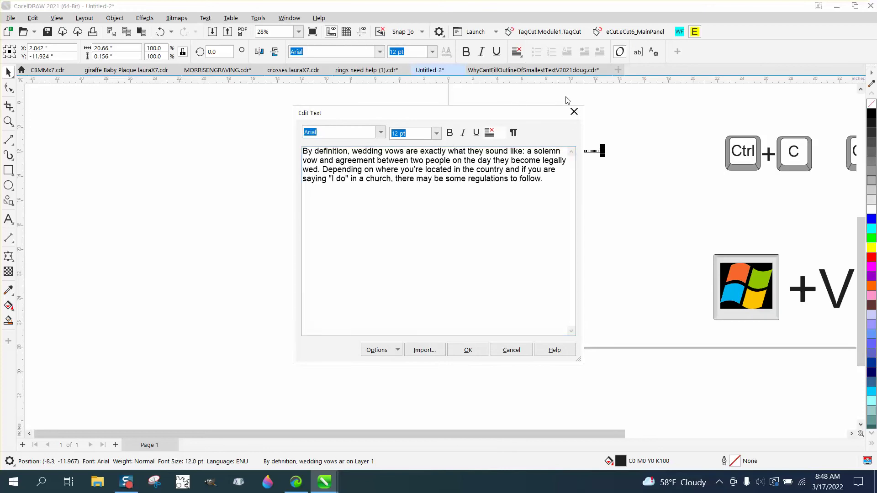
- Break the vow text into lines at 'what', 'agreement', 'on the', 'Depending', 'country', 'there'
{"action": "left_click", "coordinate": [449, 152]}
{"action": "key", "text": "Return"}
{"action": "left_click", "coordinate": [450, 160]}
{"action": "key", "text": "Return"}
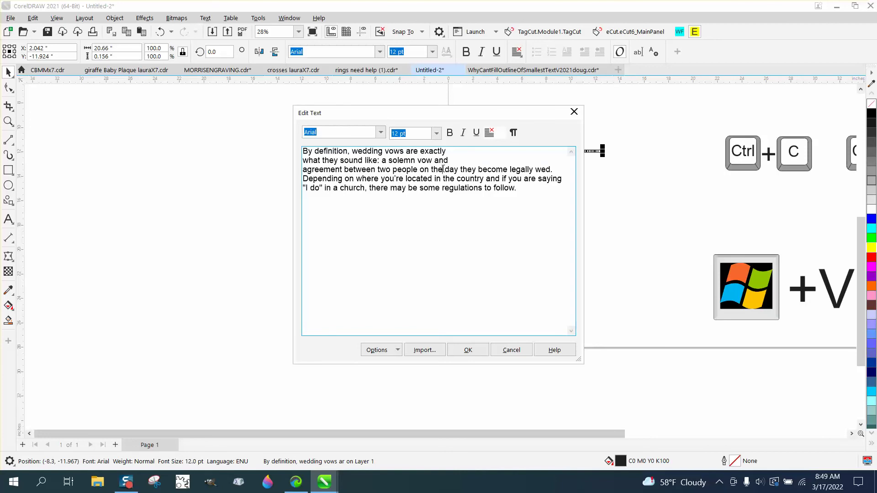
{"action": "left_click", "coordinate": [443, 170]}
{"action": "key", "text": "Return"}
{"action": "left_click", "coordinate": [455, 178]}
{"action": "key", "text": "Return"}
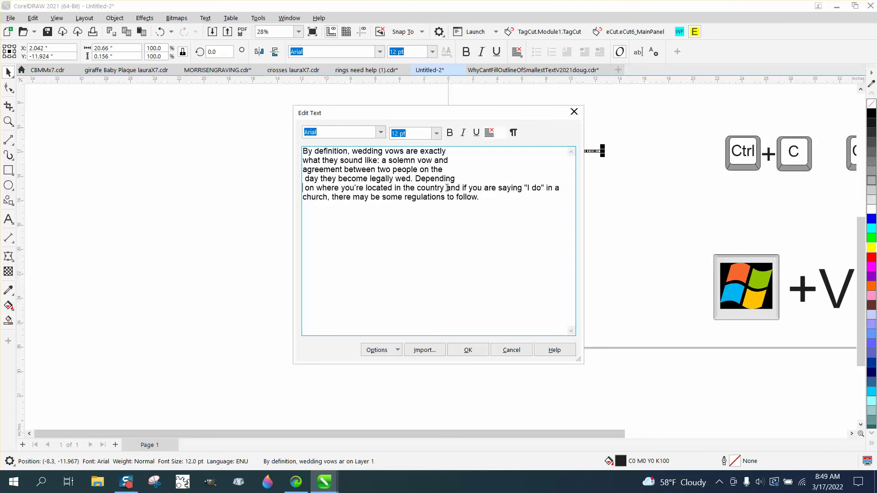
{"action": "left_click", "coordinate": [446, 188]}
{"action": "key", "text": "Return"}
{"action": "left_click", "coordinate": [449, 197]}
{"action": "key", "text": "Return"}
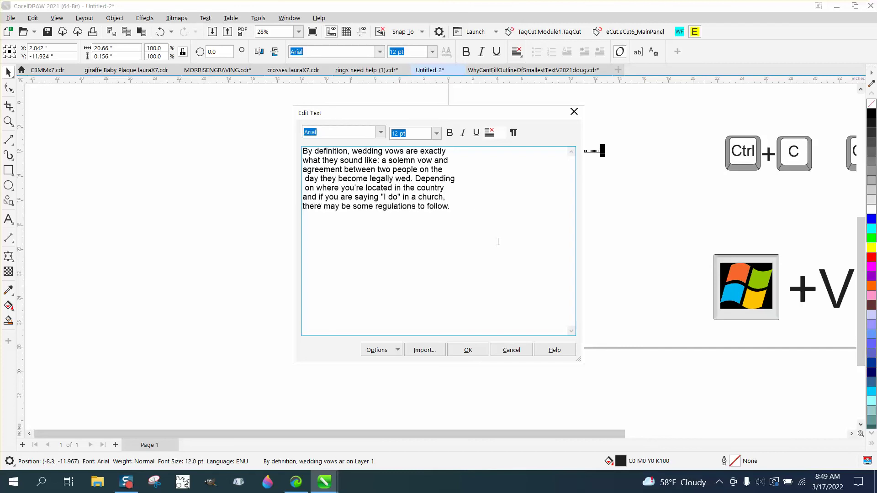
{"action": "left_click", "coordinate": [475, 345]}
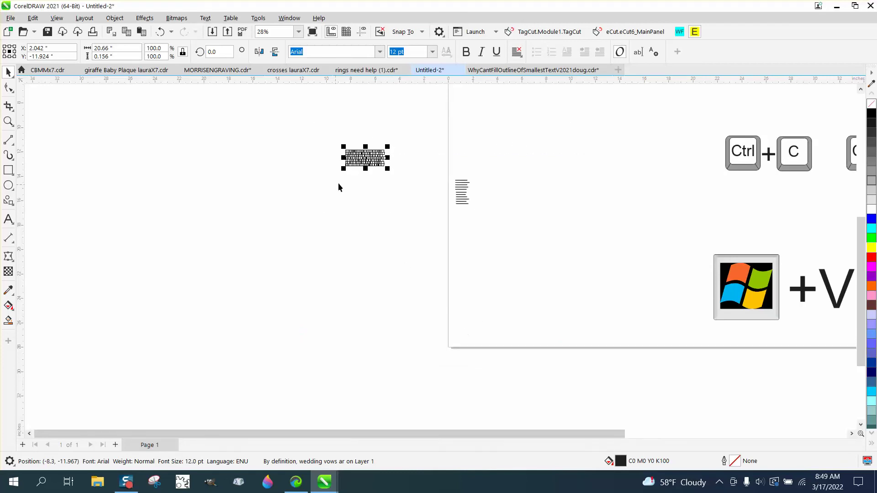
- Scale the vow text up about 666% and place it just off the page's left edge
{"action": "left_click_drag", "start_coordinate": [388, 168], "coordinate": [607, 292]}
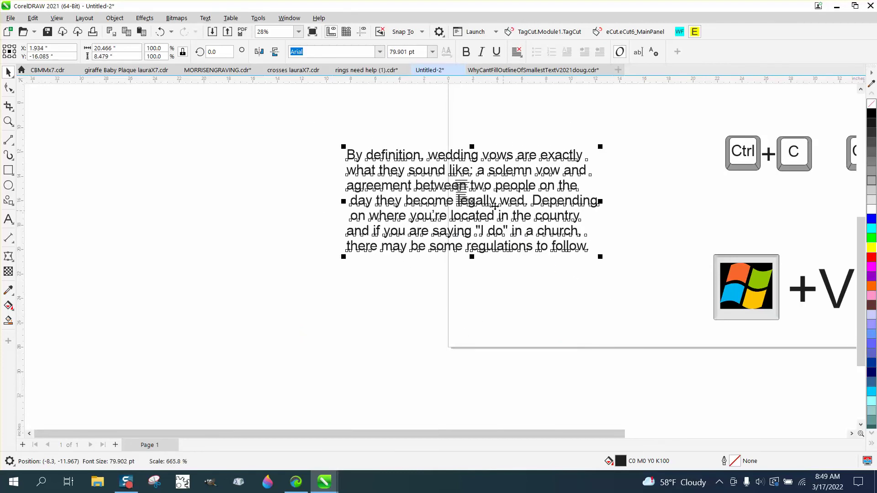
{"action": "left_click_drag", "start_coordinate": [495, 206], "coordinate": [301, 194]}
{"action": "scroll", "coordinate": [301, 196], "scroll_direction": "down", "scroll_amount": 2}
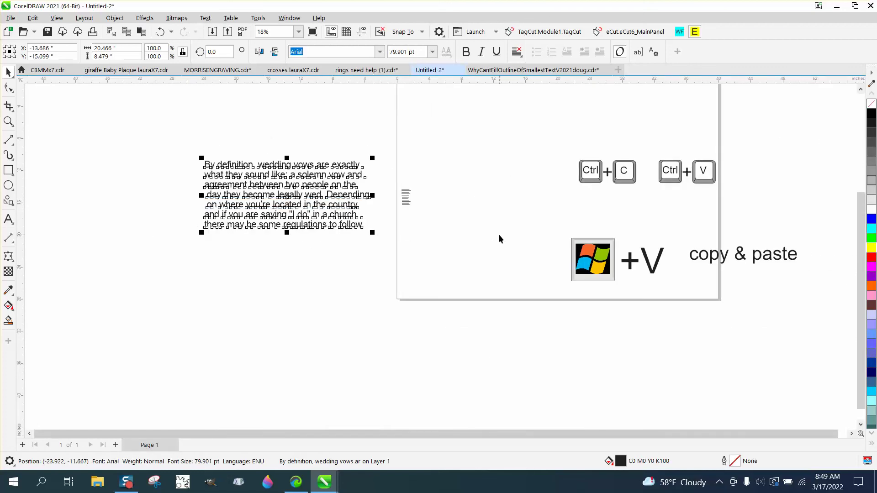
{"action": "left_click", "coordinate": [8, 121]}
{"action": "left_click_drag", "start_coordinate": [529, 221], "coordinate": [804, 334]}
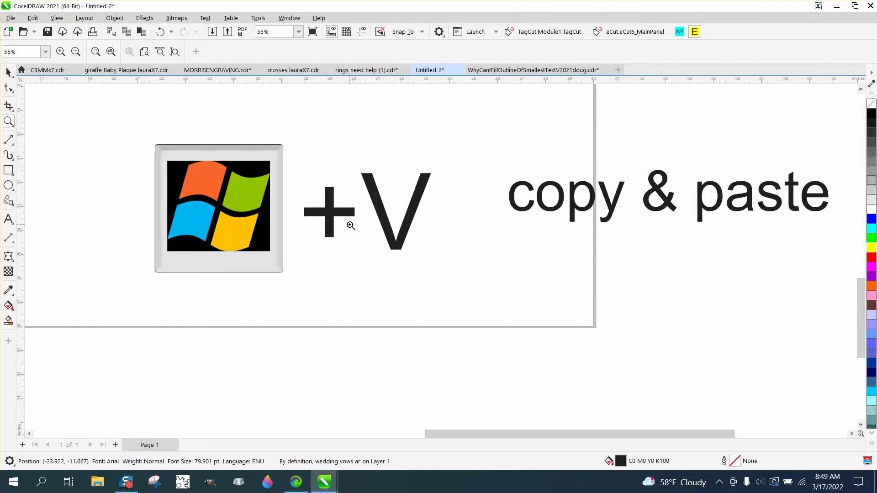
{"action": "scroll", "coordinate": [350, 226], "scroll_direction": "down", "scroll_amount": 8}
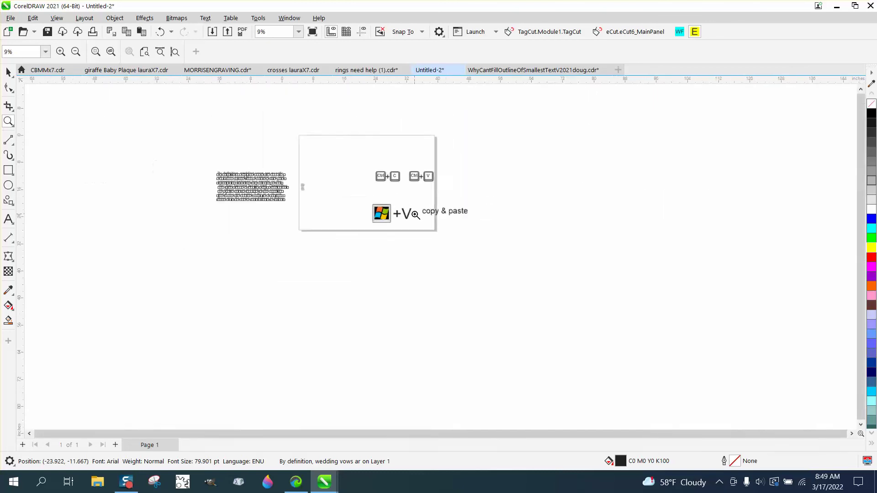
{"action": "scroll", "coordinate": [414, 213], "scroll_direction": "down", "scroll_amount": 1}
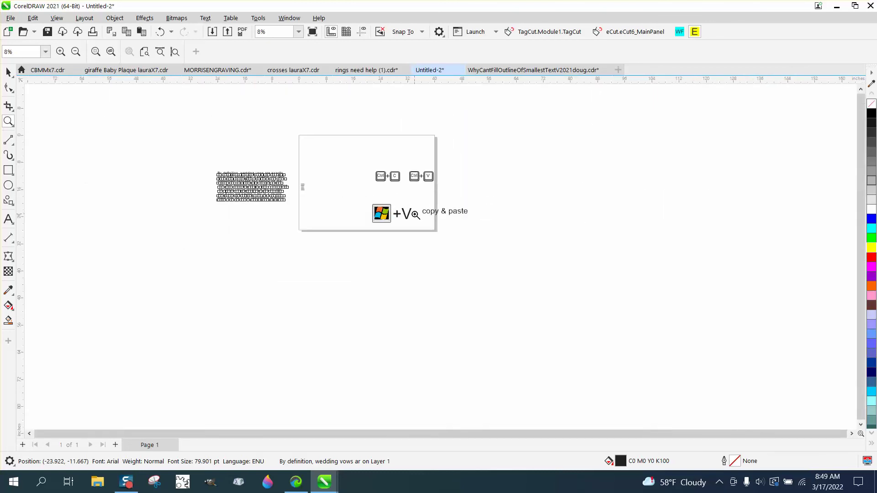
- Create a new Tabloid document, try pasting clipboard entries there, then delete the pasted paragraph
{"action": "left_click", "coordinate": [618, 69]}
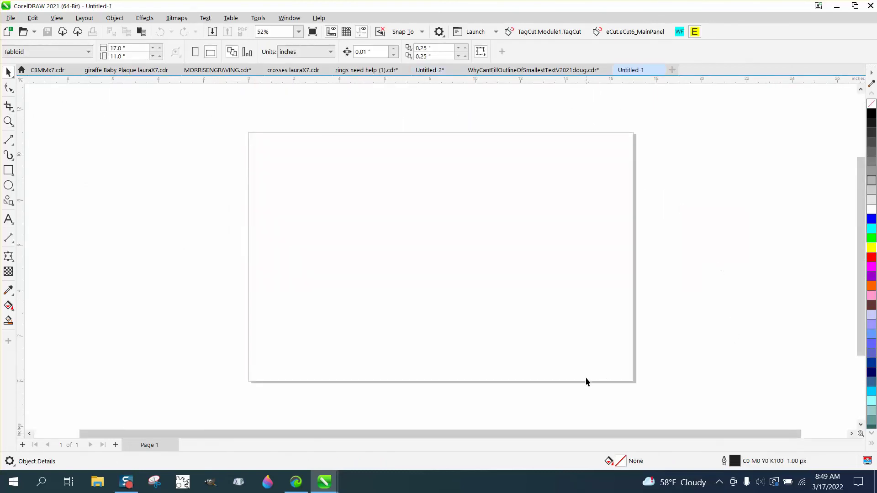
{"action": "key", "text": "super+v"}
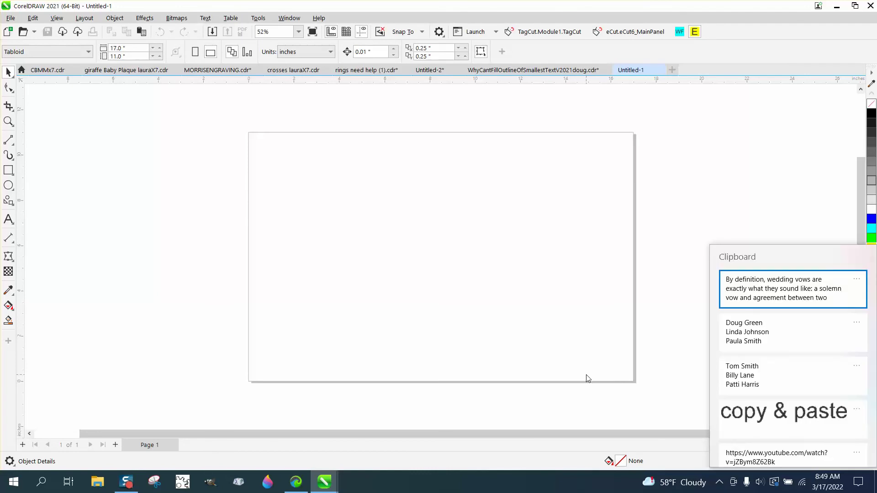
{"action": "left_click", "coordinate": [780, 420]}
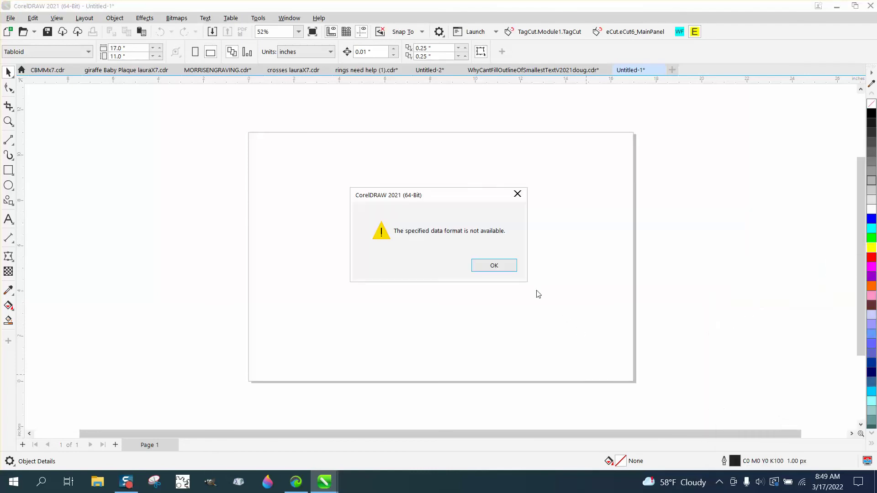
{"action": "left_click", "coordinate": [504, 269]}
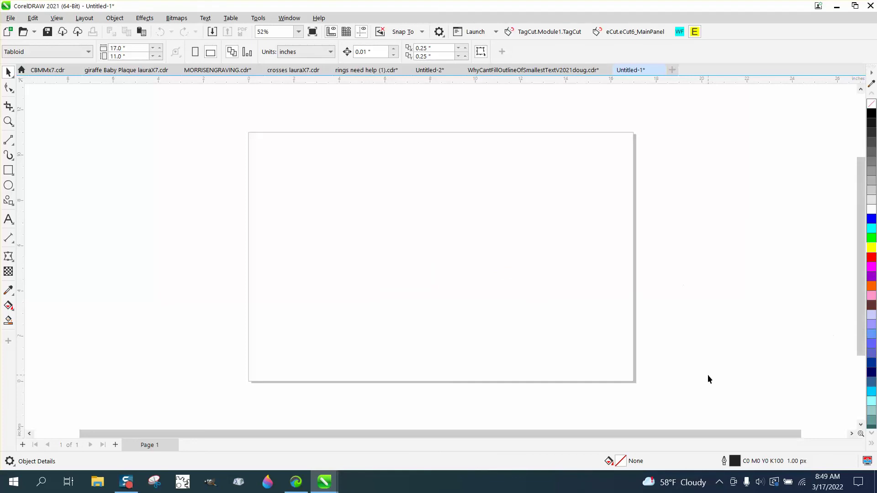
{"action": "key", "text": "super+v"}
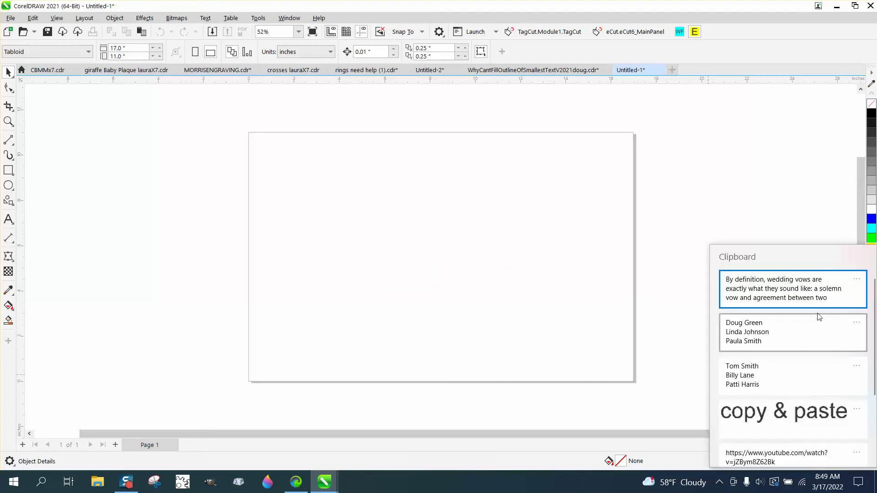
{"action": "left_click", "coordinate": [781, 293]}
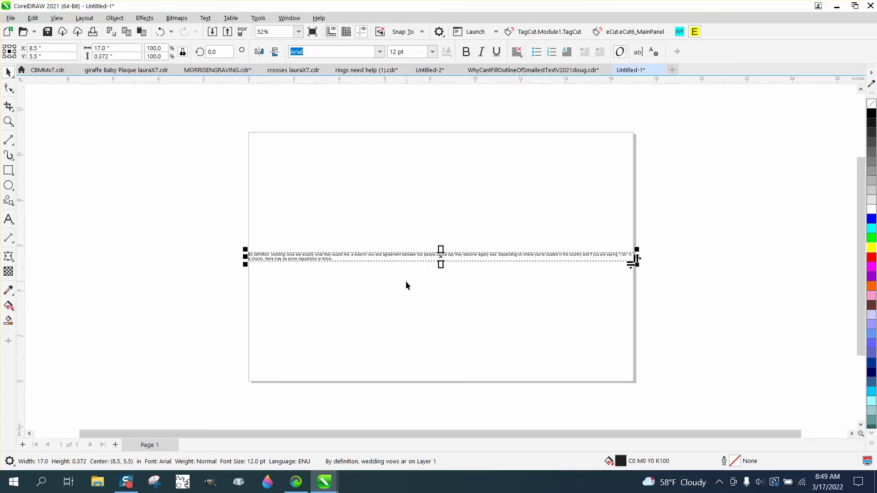
{"action": "key", "text": "Delete"}
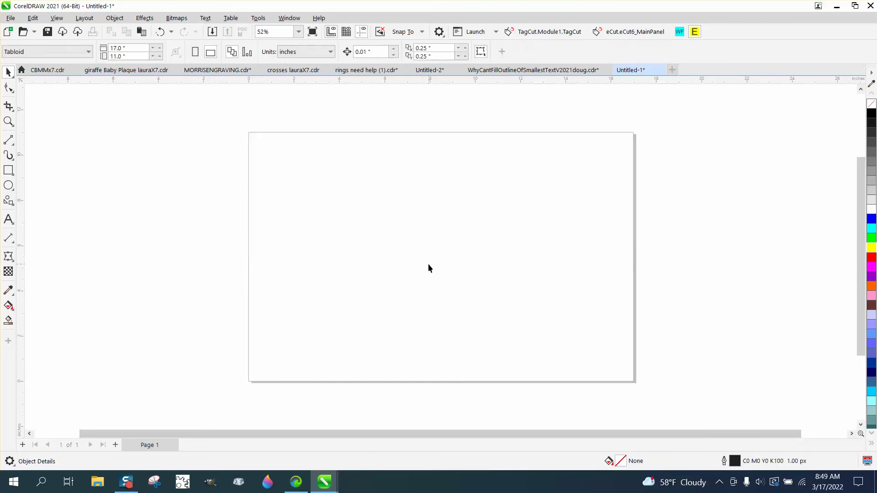
- Go back to Untitled-2 and zoom in on the +V copy & paste graphic
{"action": "left_click", "coordinate": [440, 73]}
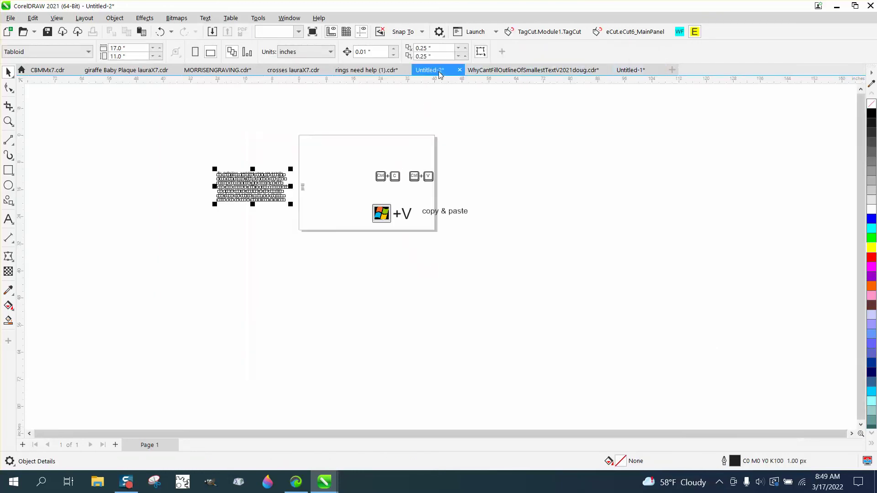
{"action": "left_click", "coordinate": [8, 121]}
{"action": "left_click_drag", "start_coordinate": [358, 170], "coordinate": [515, 252]}
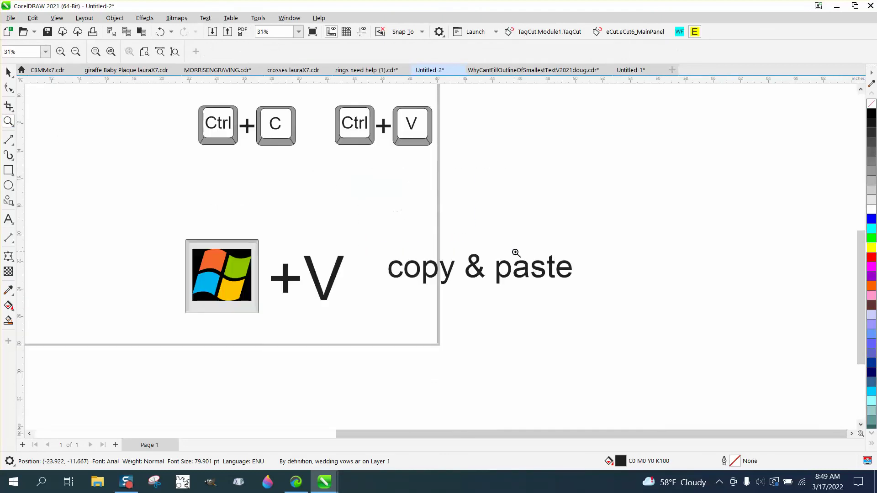
{"action": "left_click_drag", "start_coordinate": [157, 236], "coordinate": [612, 373]}
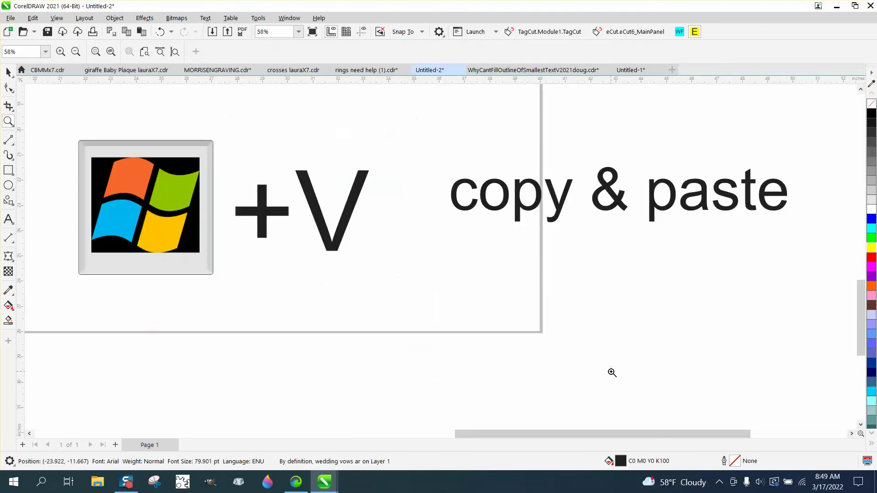